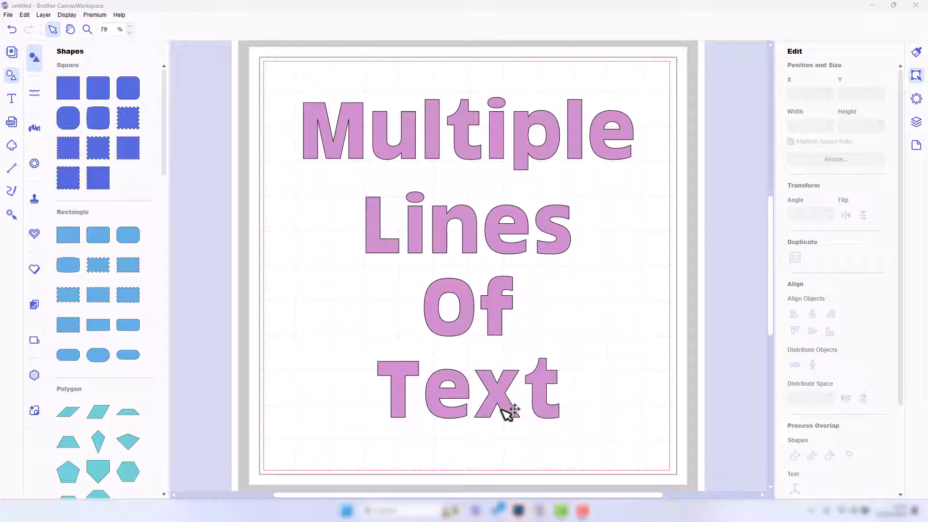
Select the Lines text, then marquee-select all four example lines: Multiple, Lines, Of and Text
{"action": "left_click", "coordinate": [474, 234]}
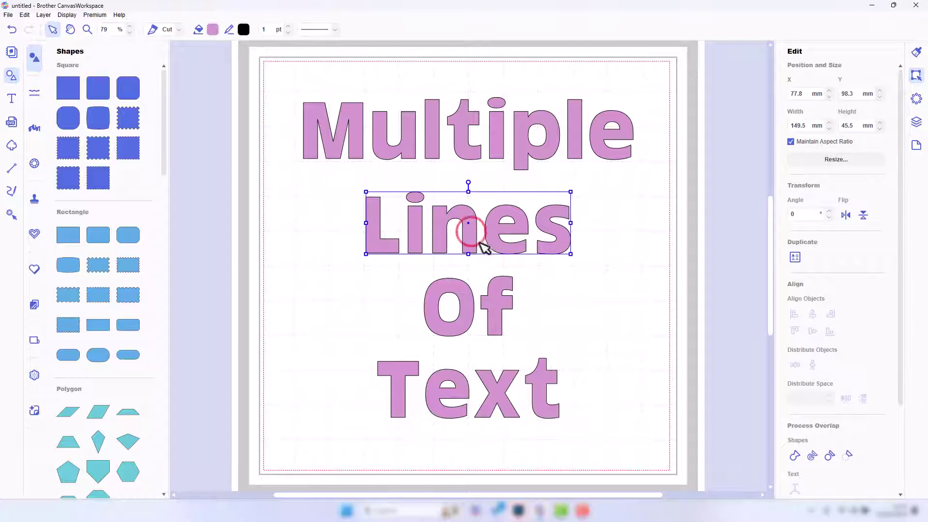
{"action": "left_click_drag", "start_coordinate": [385, 82], "coordinate": [501, 445]}
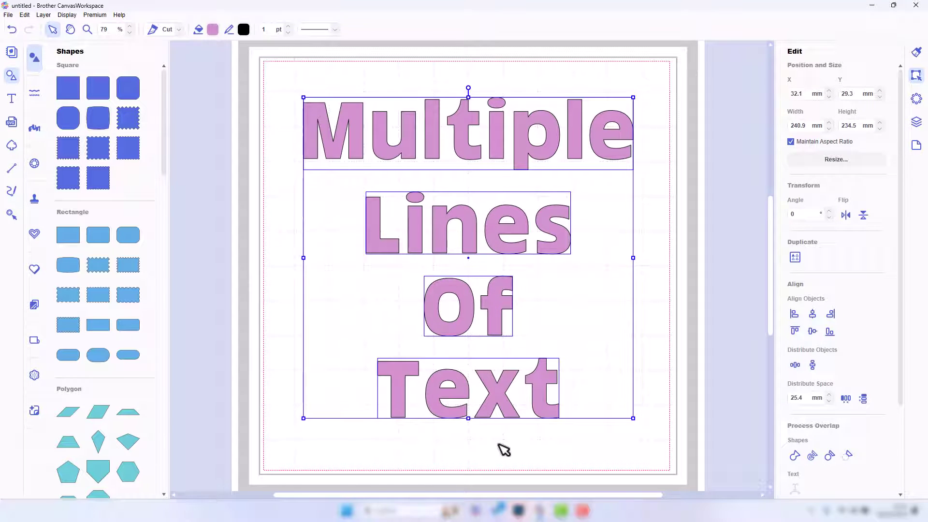
Delete the four example lines, pick the Text tool and zoom to fit the whole mat
{"action": "key", "text": "Delete"}
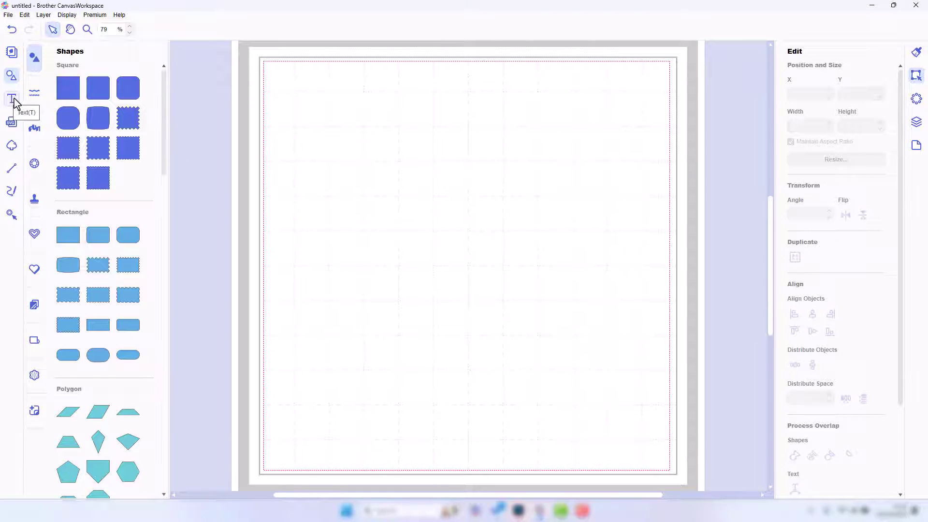
{"action": "left_click", "coordinate": [12, 99]}
{"action": "left_click", "coordinate": [66, 15]}
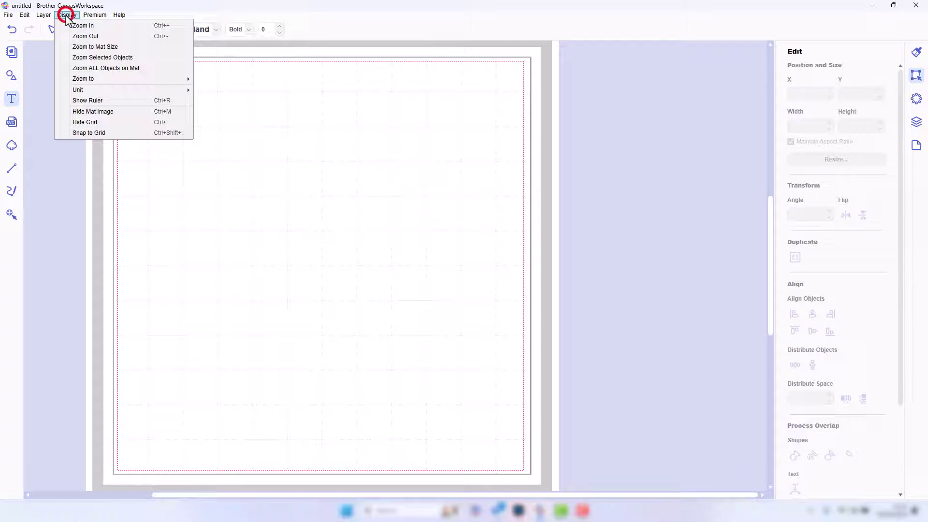
{"action": "left_click", "coordinate": [87, 46]}
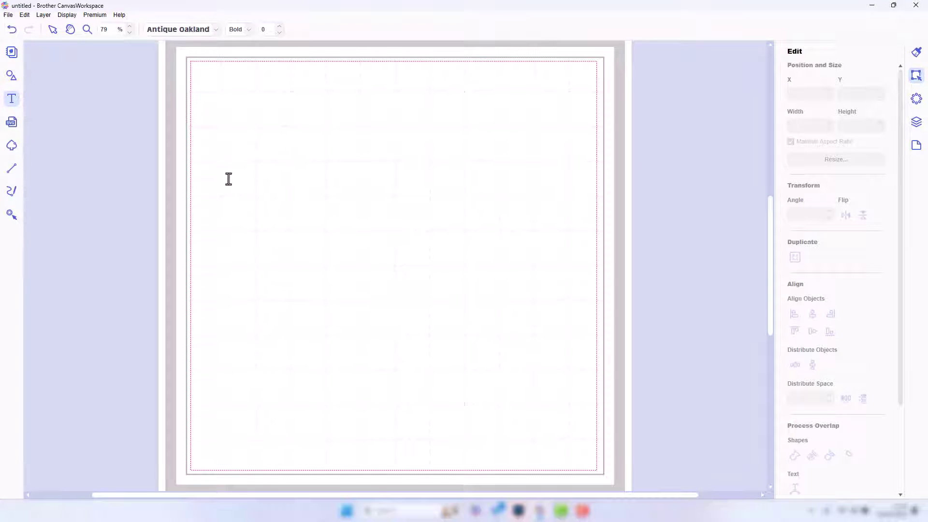
Add a single text line reading 'Happy Birthday To You' on the mat
{"action": "left_click", "coordinate": [107, 174]}
{"action": "key", "text": "Escape"}
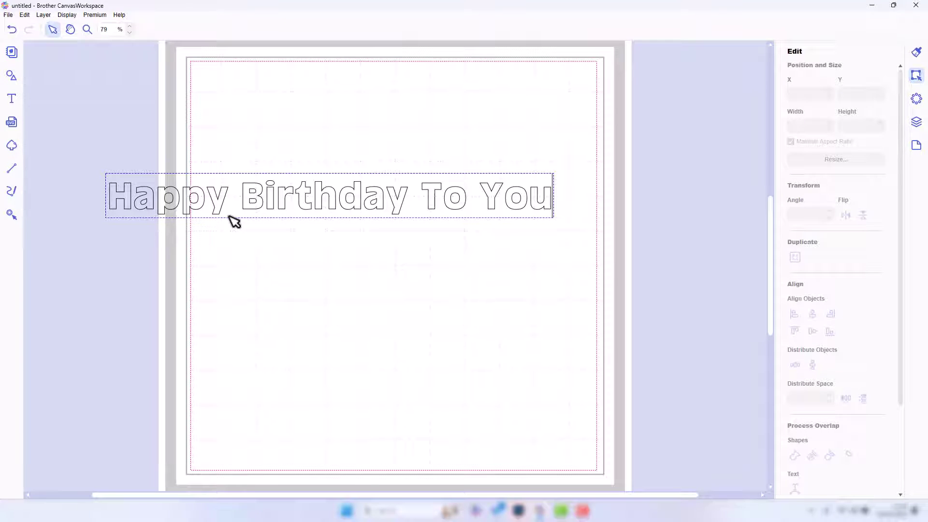
{"action": "key", "text": "Return"}
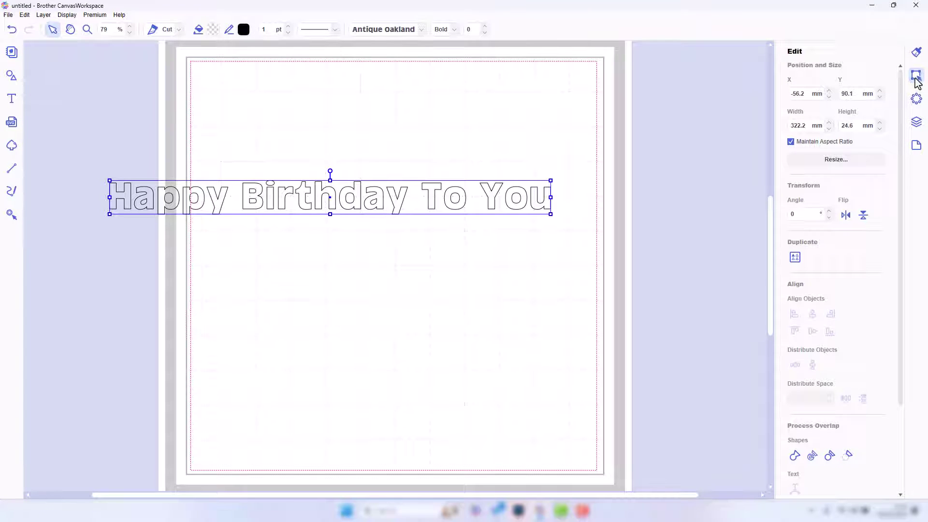
Check the text's properties, then apply Process Overlap > Shapes Divide to split it into letters
{"action": "left_click", "coordinate": [917, 54]}
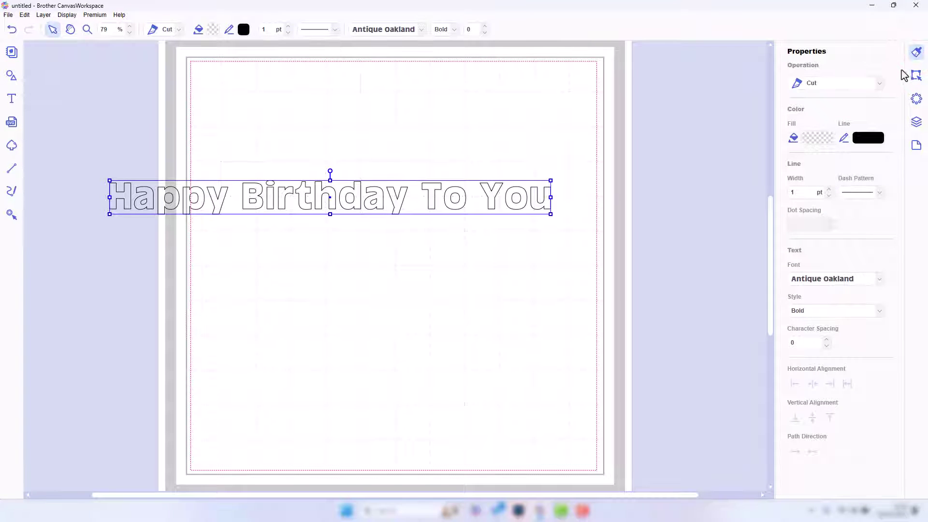
{"action": "left_click", "coordinate": [916, 77]}
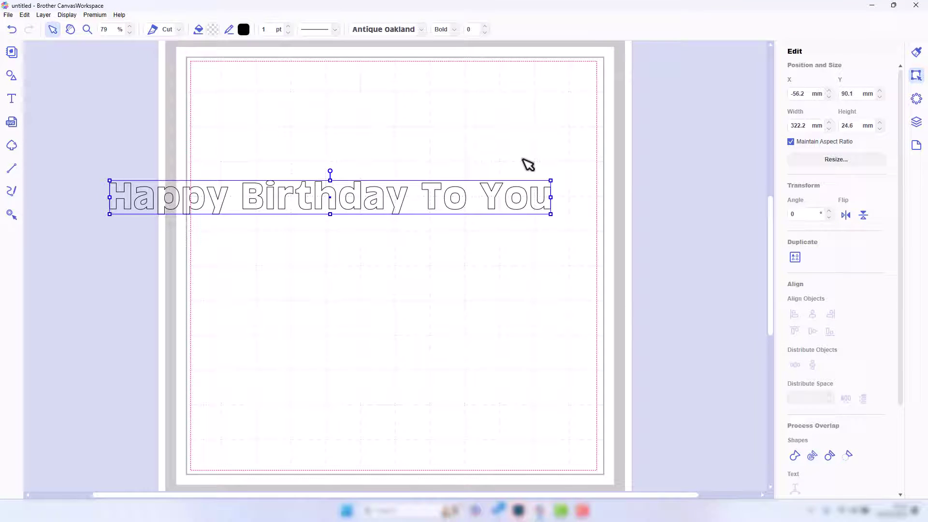
{"action": "left_click", "coordinate": [812, 457]}
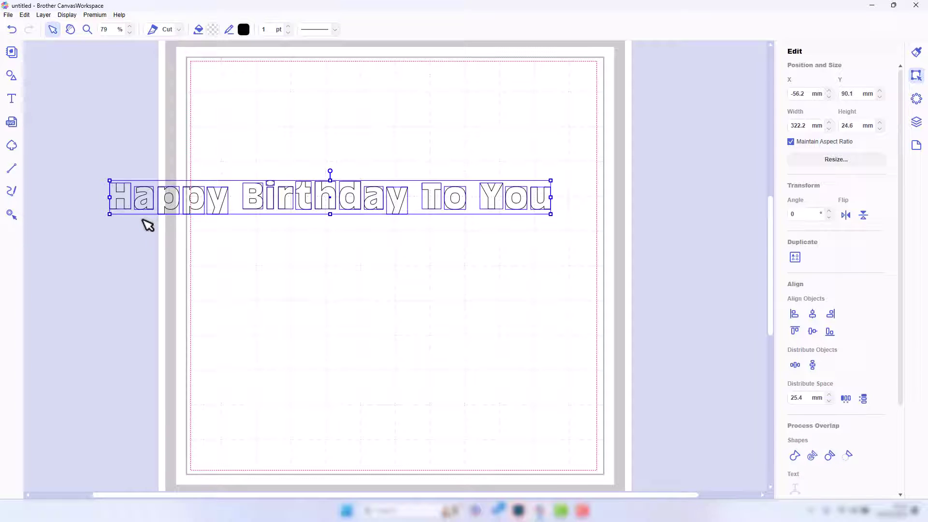
Group the letters into four words with Ctrl+G: Happy, Birthday, To and You
{"action": "left_click", "coordinate": [569, 220]}
{"action": "left_click_drag", "start_coordinate": [76, 154], "coordinate": [223, 237]}
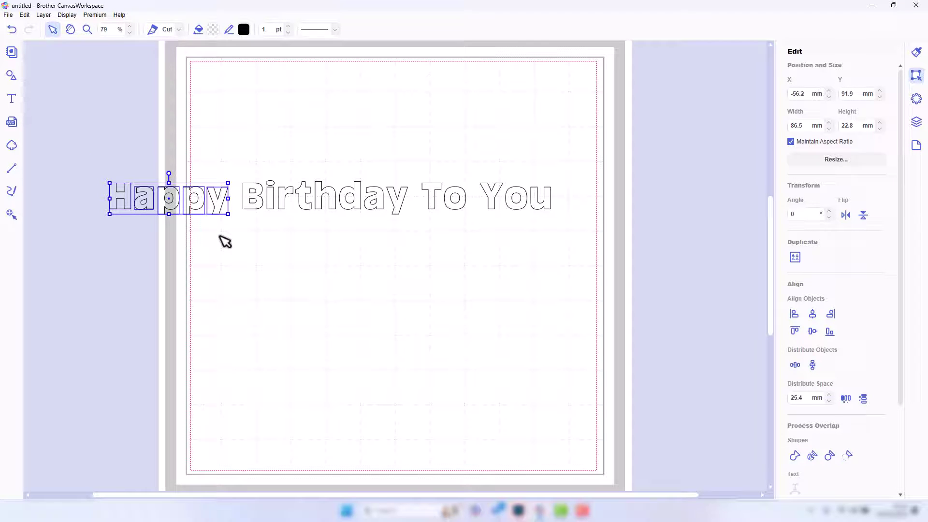
{"action": "key", "text": "ctrl+g"}
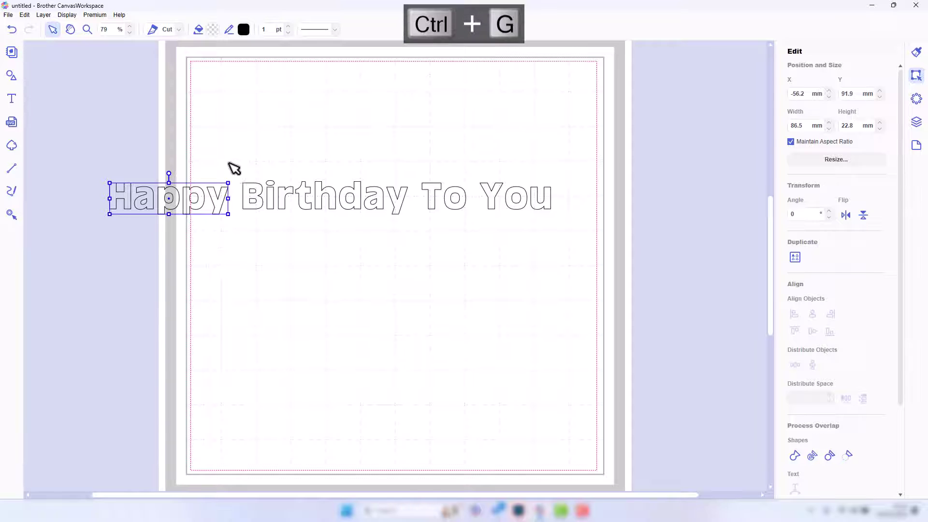
{"action": "left_click_drag", "start_coordinate": [231, 152], "coordinate": [397, 214]}
{"action": "key", "text": "ctrl+g"}
{"action": "left_click_drag", "start_coordinate": [421, 162], "coordinate": [484, 220]}
{"action": "key", "text": "ctrl+g"}
{"action": "left_click_drag", "start_coordinate": [475, 156], "coordinate": [554, 222]}
{"action": "key", "text": "ctrl+g"}
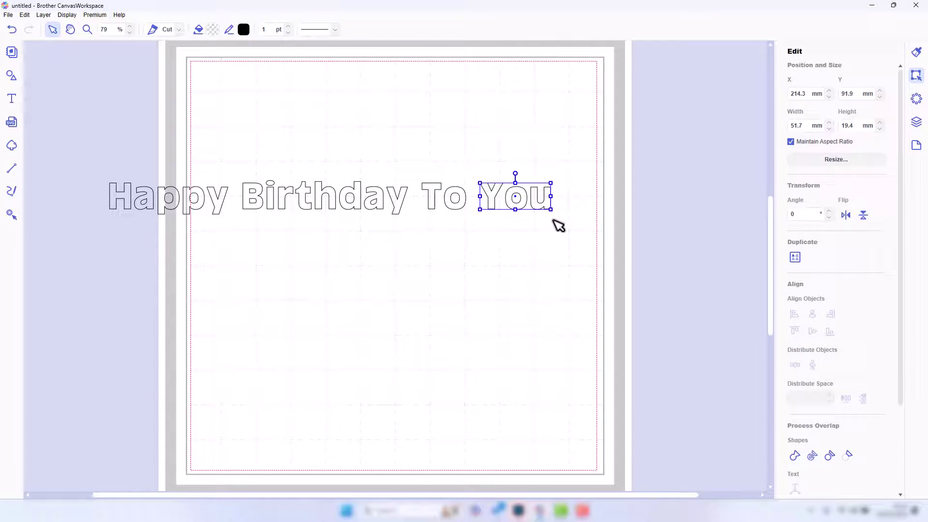
Collapse all four word groups in the Layers list
{"action": "left_click", "coordinate": [916, 124]}
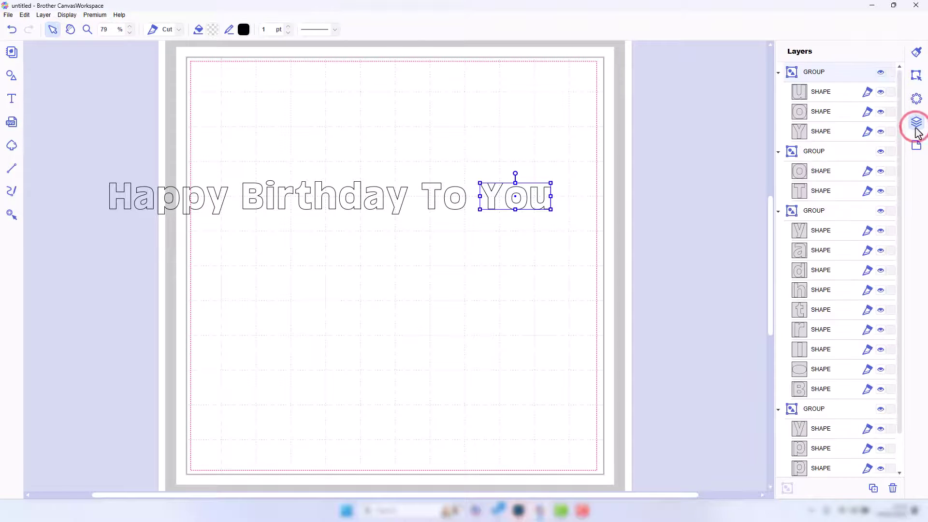
{"action": "left_click", "coordinate": [777, 72]}
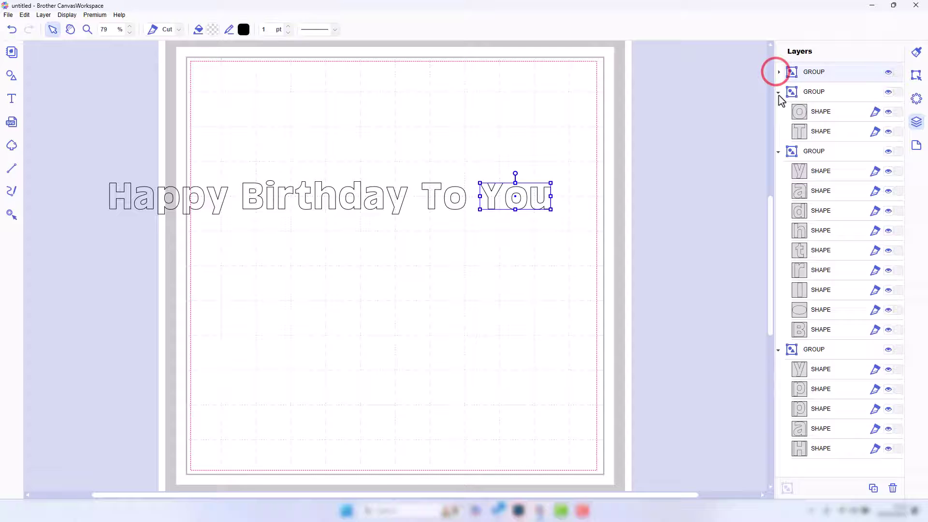
{"action": "left_click", "coordinate": [778, 92]}
{"action": "left_click", "coordinate": [779, 112]}
{"action": "left_click", "coordinate": [779, 131]}
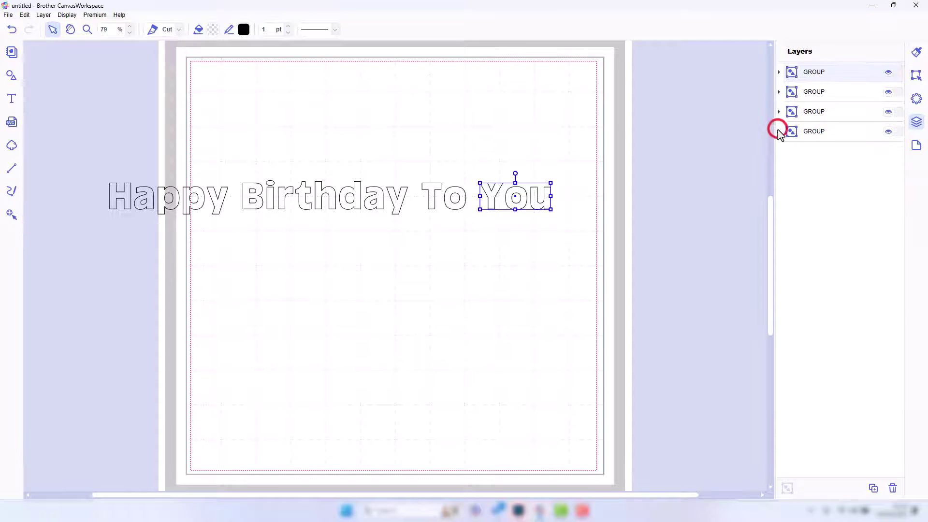
Stack Birthday, To and You below Happy, enlarge the stack about 1.8 times and centre it
{"action": "left_click", "coordinate": [568, 132]}
{"action": "left_click_drag", "start_coordinate": [326, 197], "coordinate": [192, 239]}
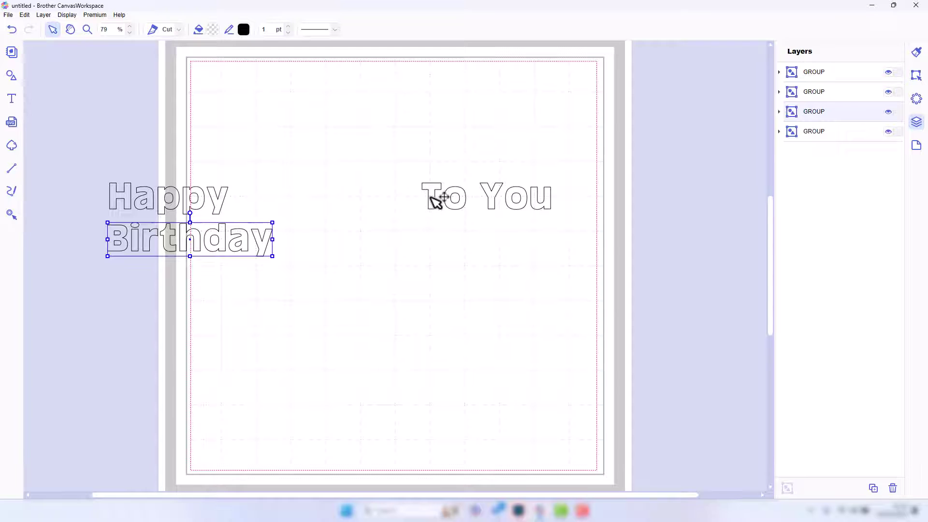
{"action": "left_click_drag", "start_coordinate": [432, 198], "coordinate": [125, 279]}
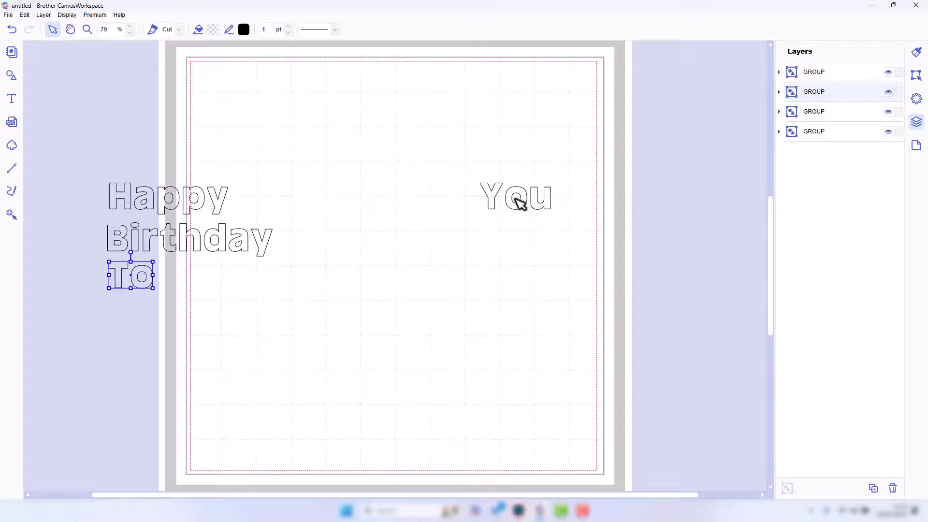
{"action": "left_click_drag", "start_coordinate": [516, 202], "coordinate": [138, 317]}
{"action": "left_click_drag", "start_coordinate": [276, 381], "coordinate": [392, 203]}
{"action": "left_click_drag", "start_coordinate": [500, 181], "coordinate": [632, 88]}
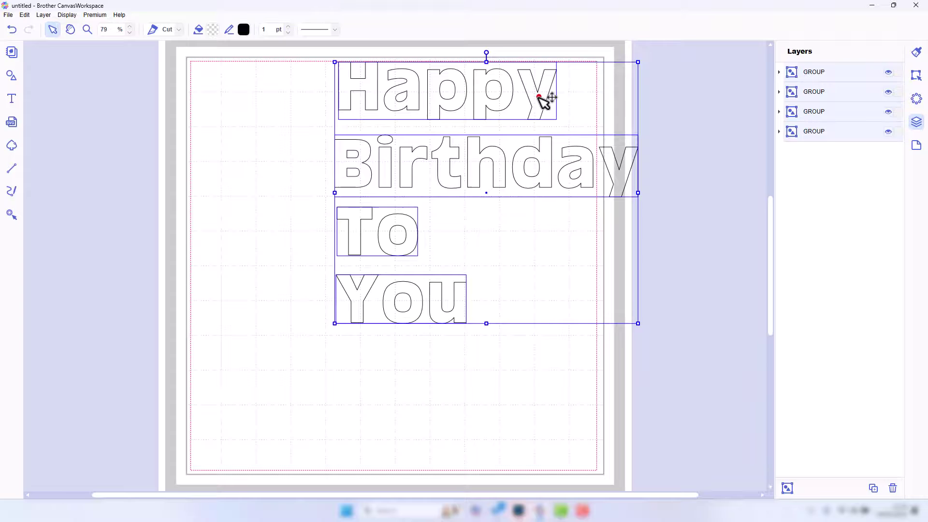
{"action": "left_click_drag", "start_coordinate": [543, 98], "coordinate": [439, 177]}
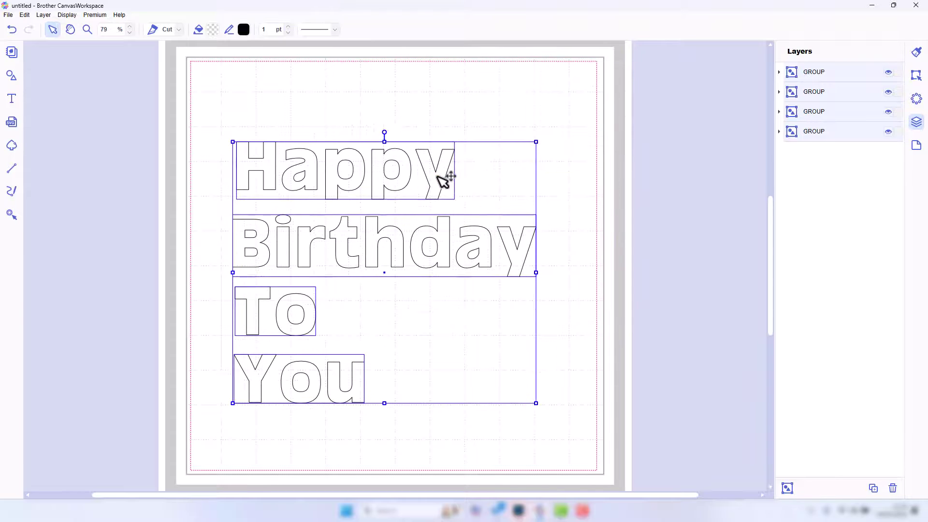
Try left, right and centre alignment, keeping the words centred and undoing a bottom alignment
{"action": "left_click", "coordinate": [917, 75]}
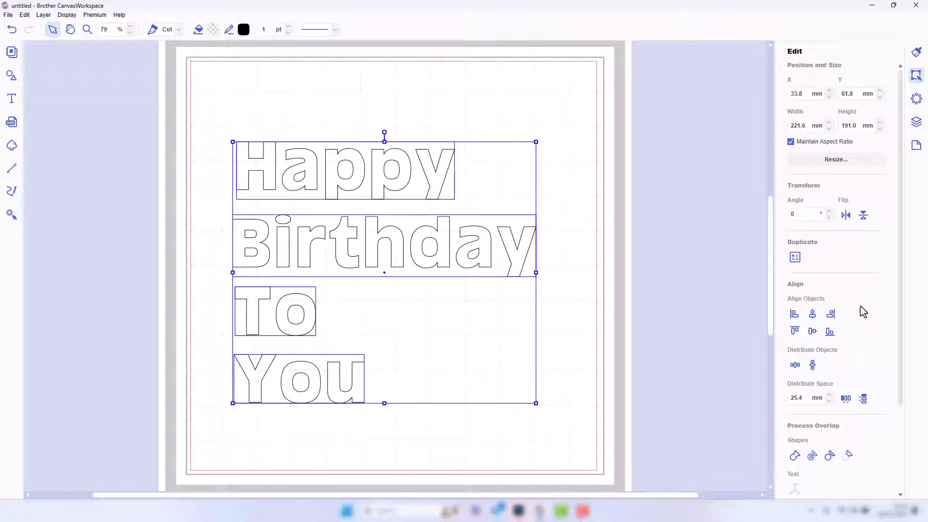
{"action": "left_click", "coordinate": [795, 318]}
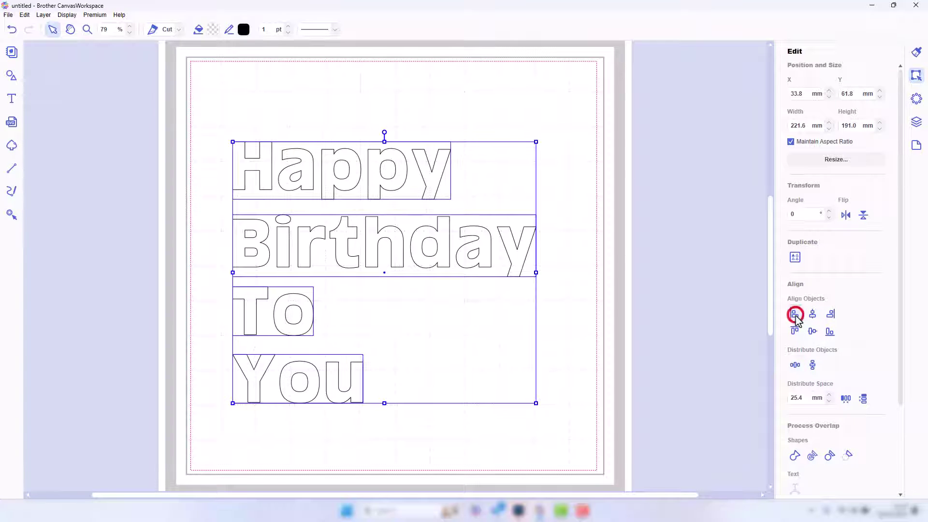
{"action": "left_click", "coordinate": [834, 317]}
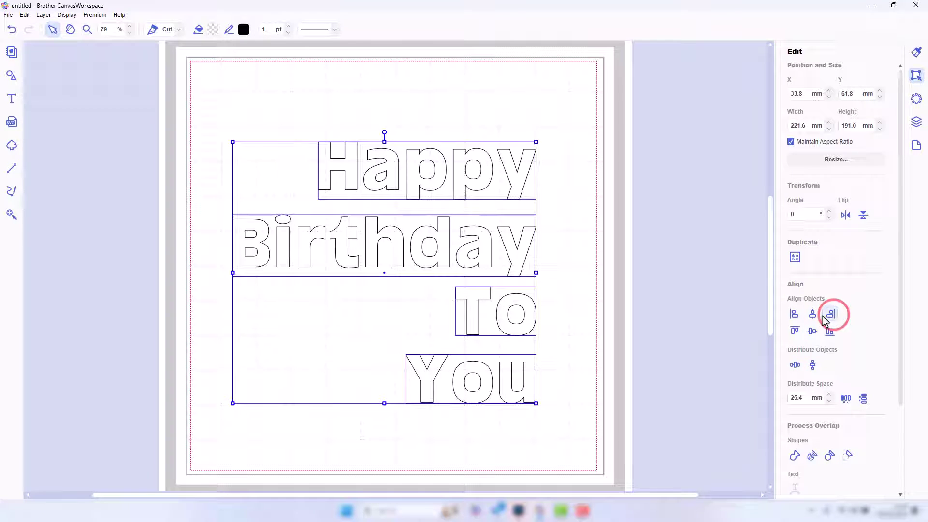
{"action": "left_click", "coordinate": [813, 315]}
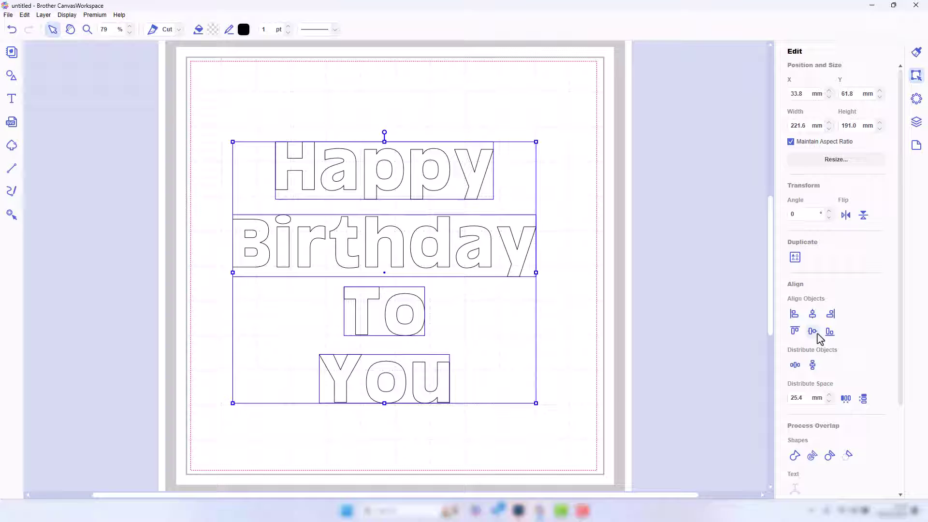
{"action": "left_click", "coordinate": [829, 333]}
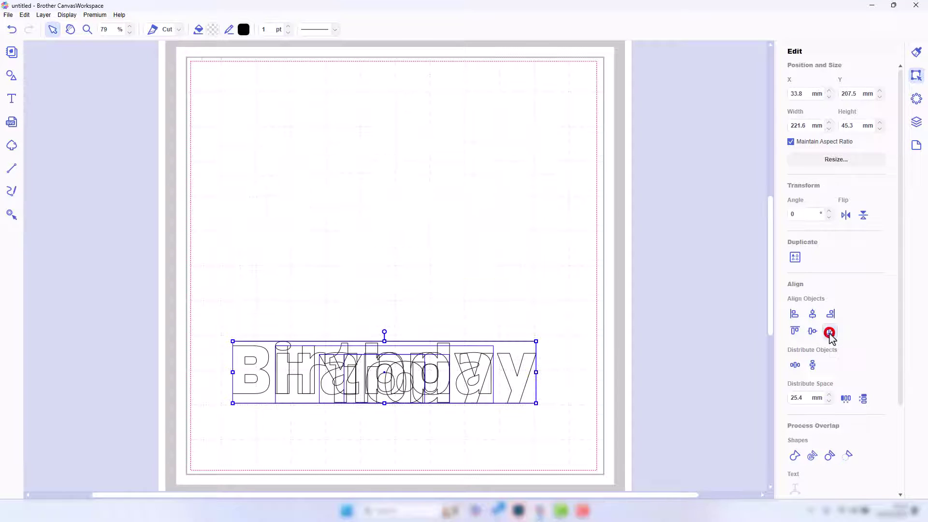
{"action": "key", "text": "ctrl+z"}
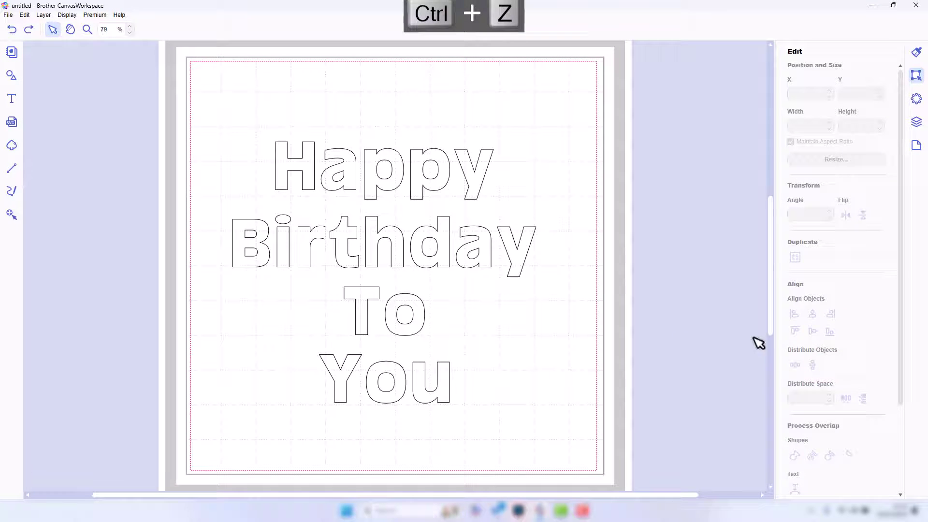
Select all four words, align them left and distribute them evenly vertically
{"action": "left_click_drag", "start_coordinate": [222, 103], "coordinate": [489, 431]}
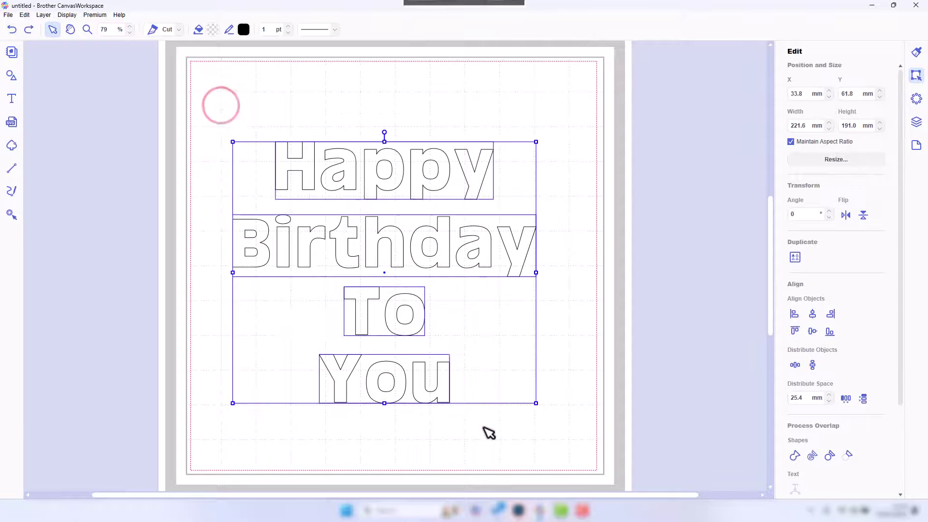
{"action": "left_click", "coordinate": [794, 315]}
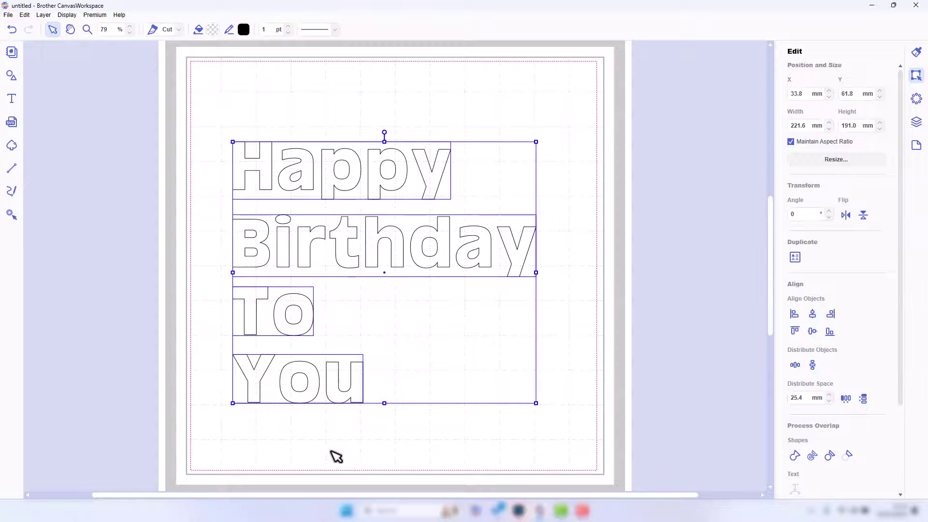
{"action": "left_click", "coordinate": [810, 367]}
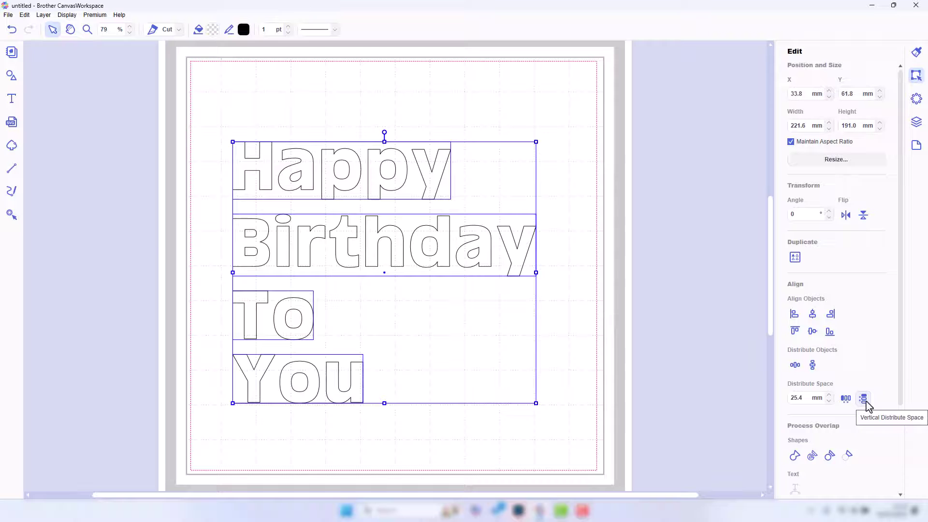
Distribute the four lines vertically with 10 mm spacing
{"action": "double_click", "coordinate": [804, 398]}
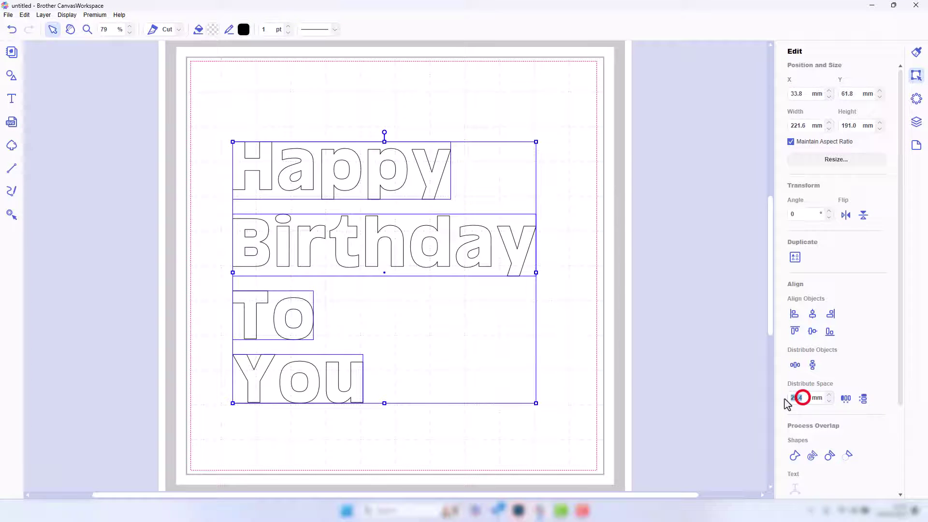
{"action": "type", "text": "10"}
{"action": "key", "text": "Tab"}
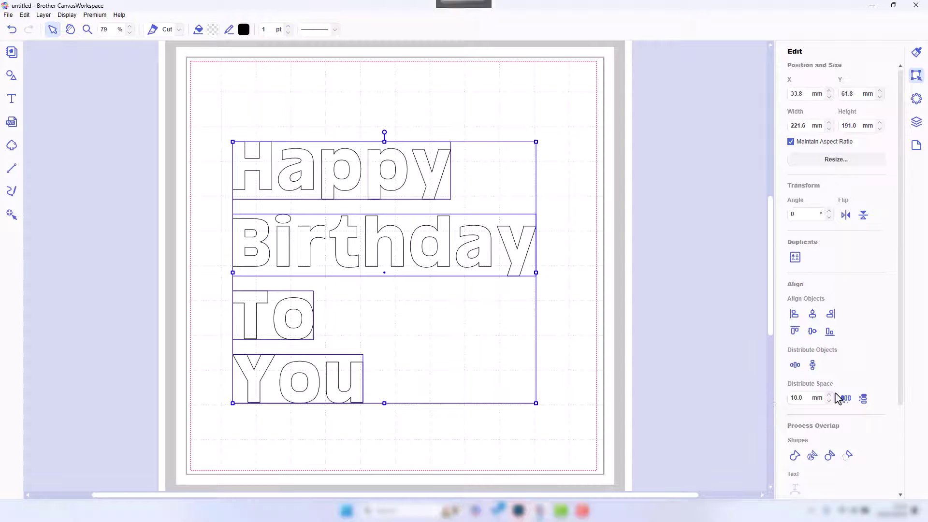
{"action": "left_click", "coordinate": [863, 400]}
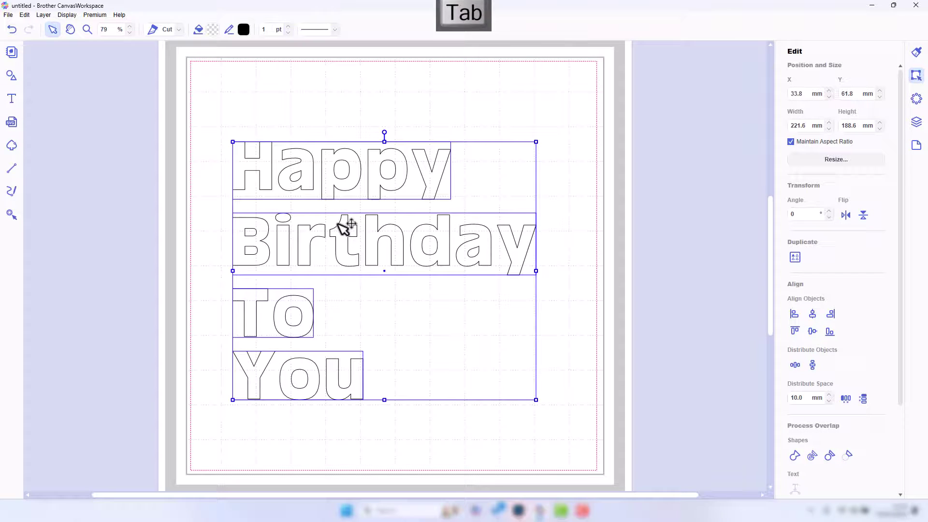
Redistribute the four lines vertically at 20 mm spacing
{"action": "double_click", "coordinate": [802, 398]}
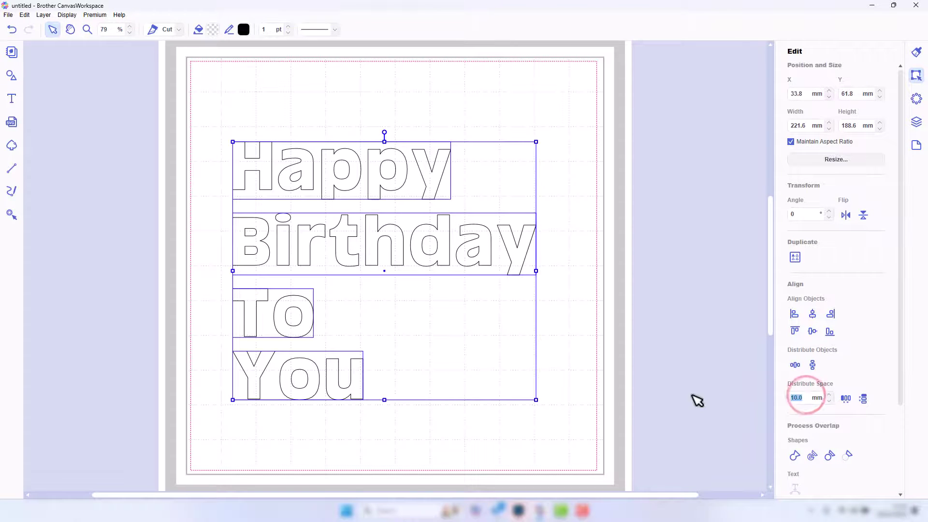
{"action": "type", "text": "20"}
{"action": "key", "text": "Tab"}
{"action": "left_click", "coordinate": [864, 399]}
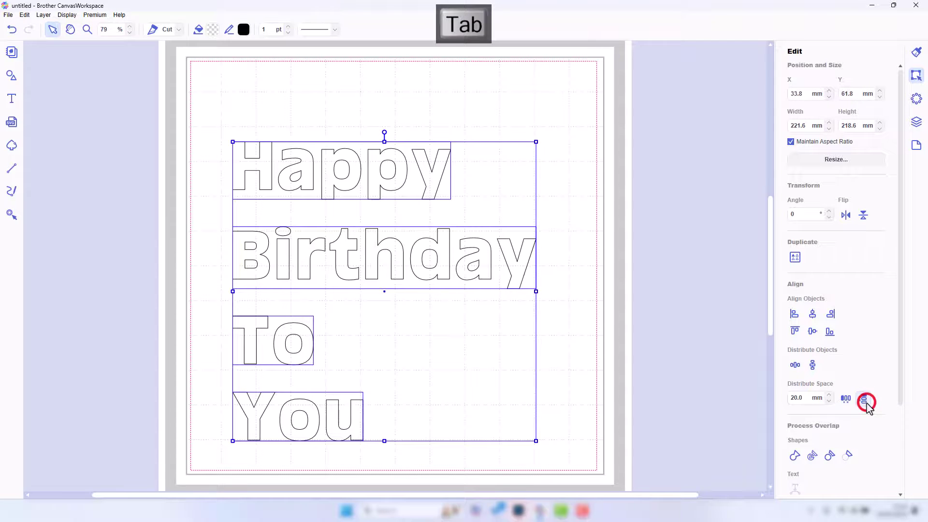
{"action": "left_click", "coordinate": [806, 398]}
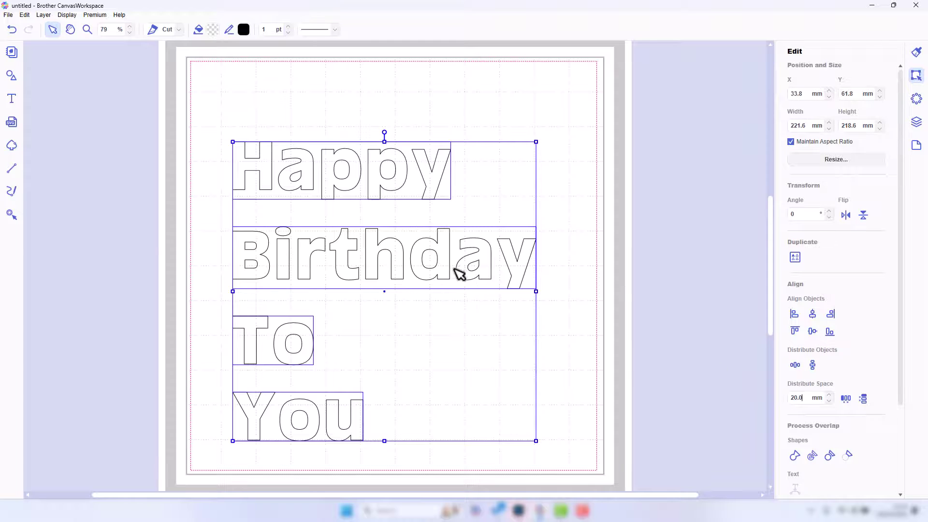
{"action": "left_click", "coordinate": [472, 268]}
Delete all four text lines and add a new 'Birthday' text line below Happy
{"action": "left_click", "coordinate": [334, 95]}
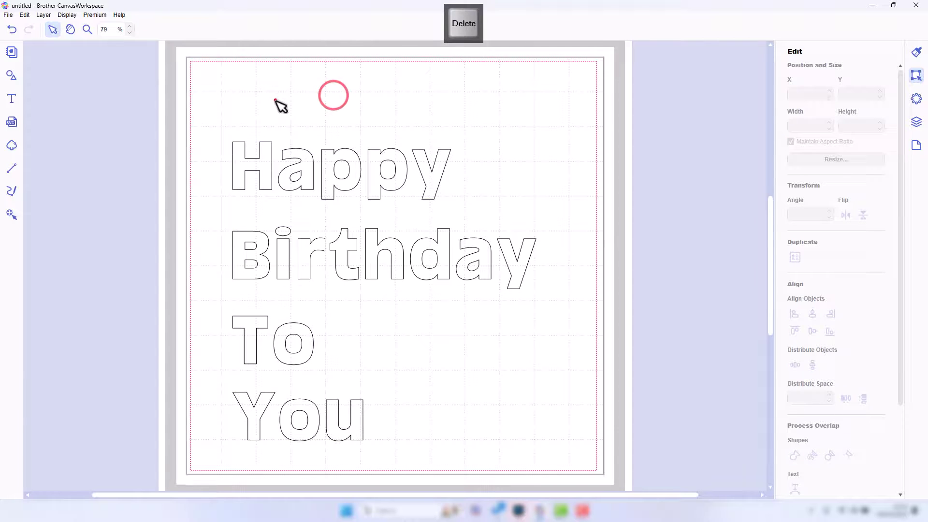
{"action": "left_click_drag", "start_coordinate": [275, 100], "coordinate": [344, 447]}
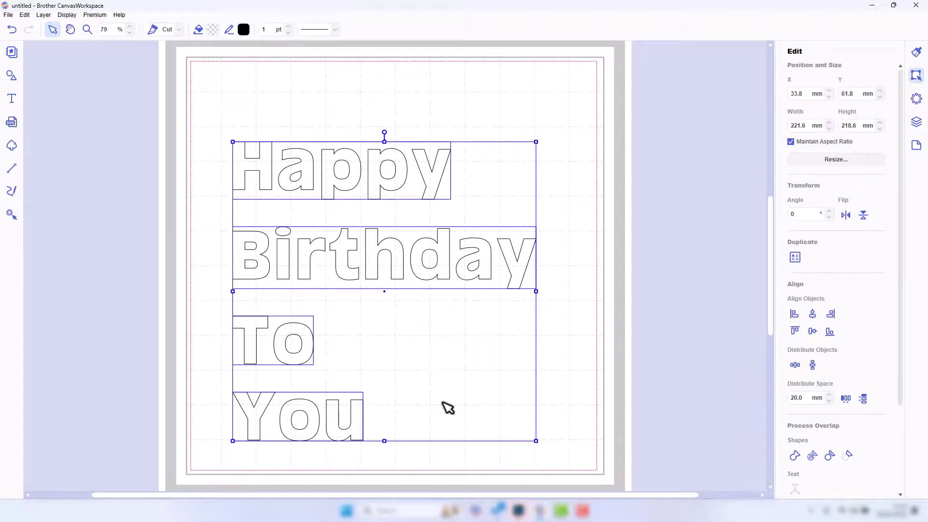
{"action": "key", "text": "Delete"}
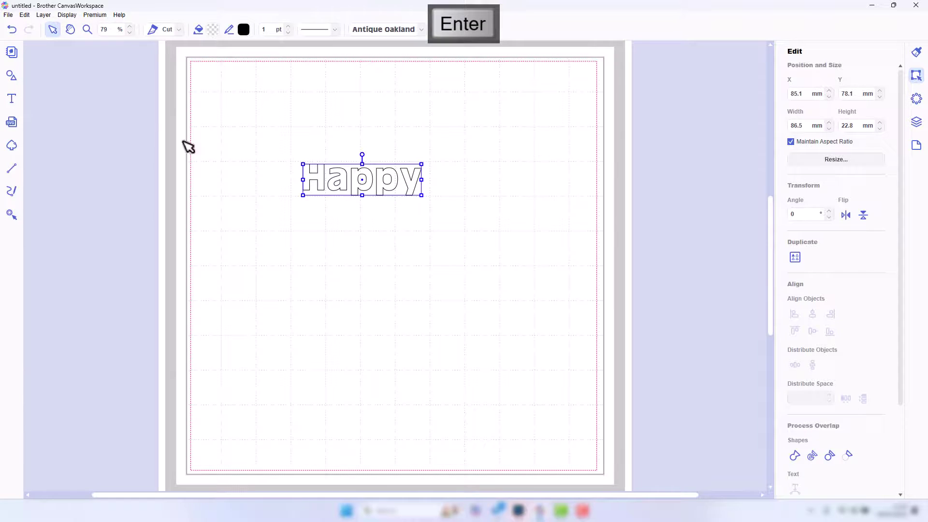
{"action": "left_click", "coordinate": [11, 99]}
{"action": "left_click", "coordinate": [327, 225]}
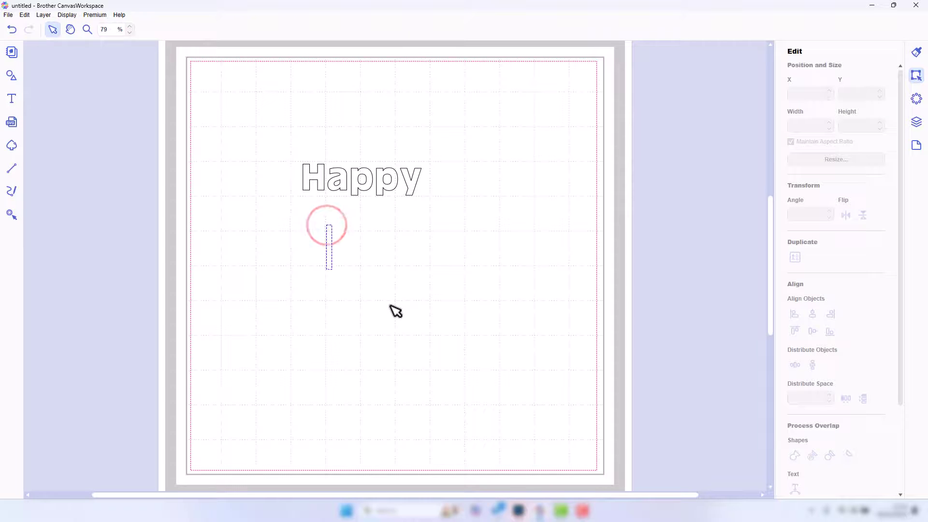
{"action": "type", "text": "Birthday"}
{"action": "key", "text": "Return"}
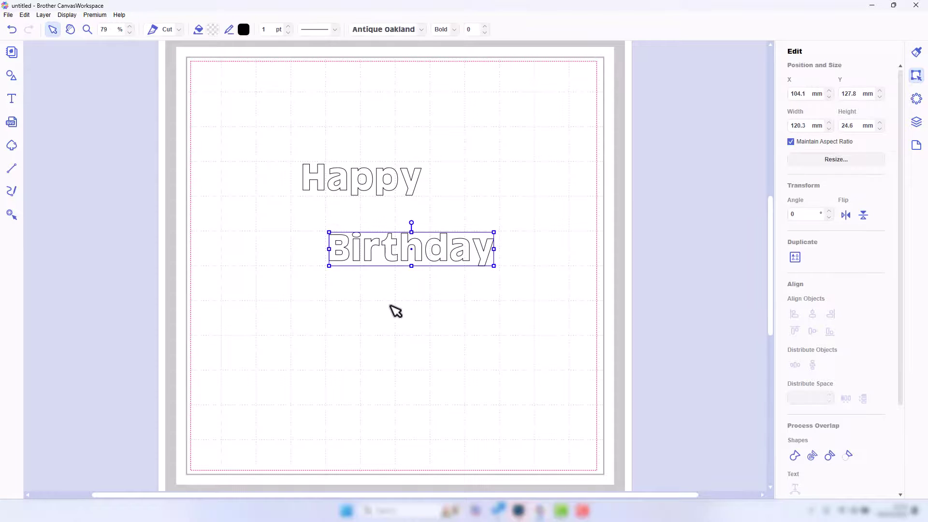
Add separate 'To' and 'You' text lines, nudge You up under To, and select all words
{"action": "left_click", "coordinate": [12, 99]}
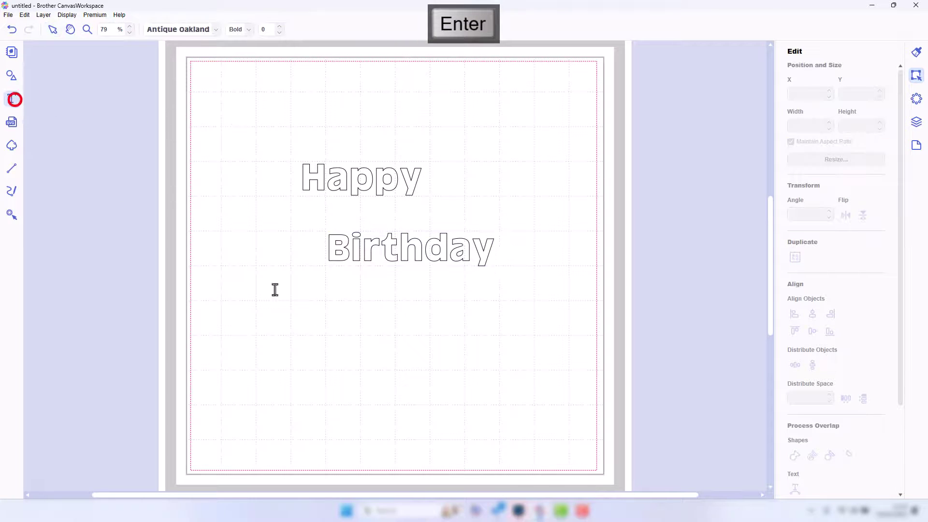
{"action": "left_click", "coordinate": [350, 307]}
{"action": "type", "text": "To"}
{"action": "key", "text": "Return"}
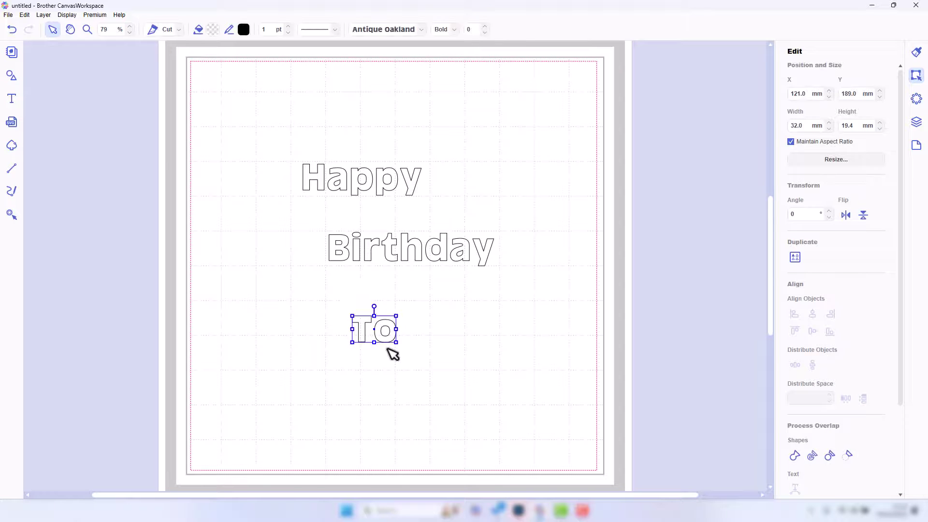
{"action": "left_click", "coordinate": [12, 99]}
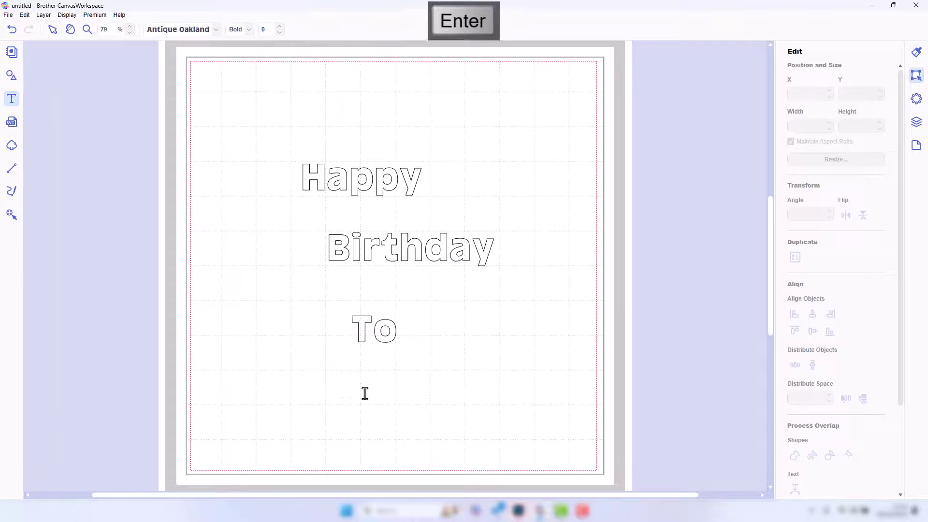
{"action": "left_click", "coordinate": [367, 369]}
{"action": "type", "text": "You"}
{"action": "key", "text": "Return"}
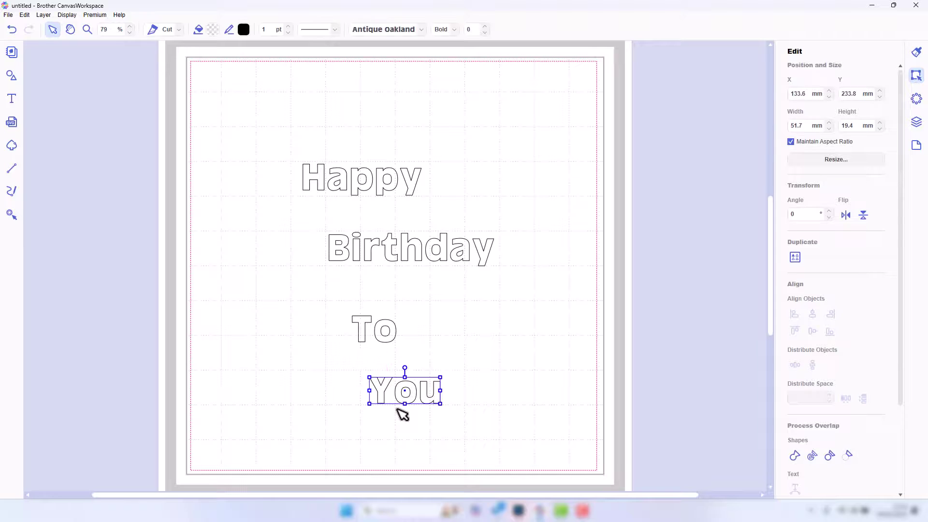
{"action": "left_click_drag", "start_coordinate": [382, 384], "coordinate": [364, 356]}
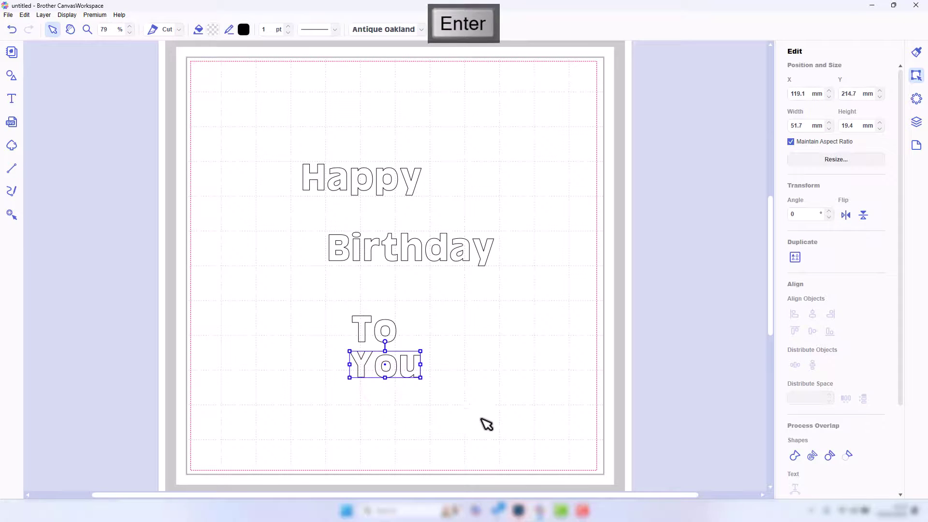
{"action": "left_click_drag", "start_coordinate": [485, 423], "coordinate": [346, 145]}
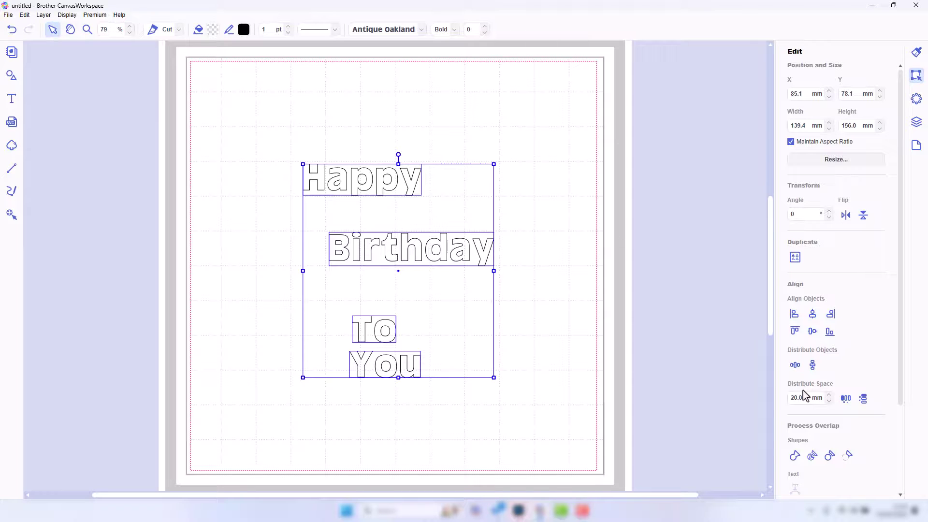
Left-align the four words, move You up over To, and redistribute them evenly vertically
{"action": "left_click", "coordinate": [794, 315]}
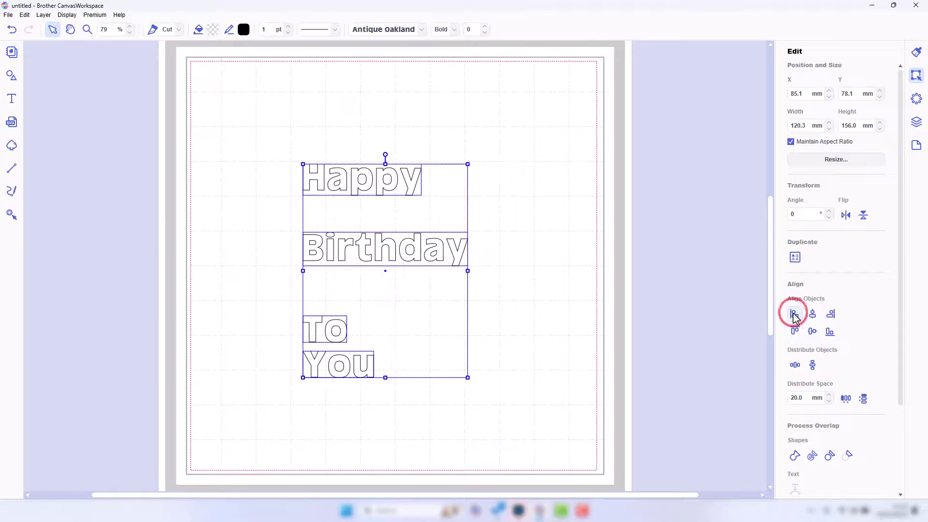
{"action": "left_click", "coordinate": [813, 365]}
{"action": "left_click", "coordinate": [445, 296]}
{"action": "left_click", "coordinate": [369, 366]}
{"action": "left_click_drag", "start_coordinate": [363, 363], "coordinate": [367, 330]}
{"action": "left_click_drag", "start_coordinate": [382, 386], "coordinate": [307, 129]}
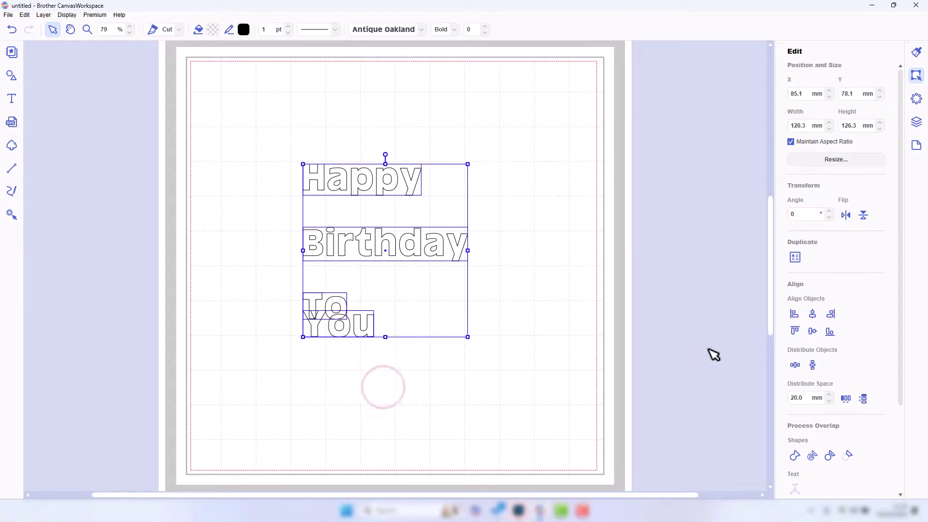
{"action": "left_click", "coordinate": [813, 365]}
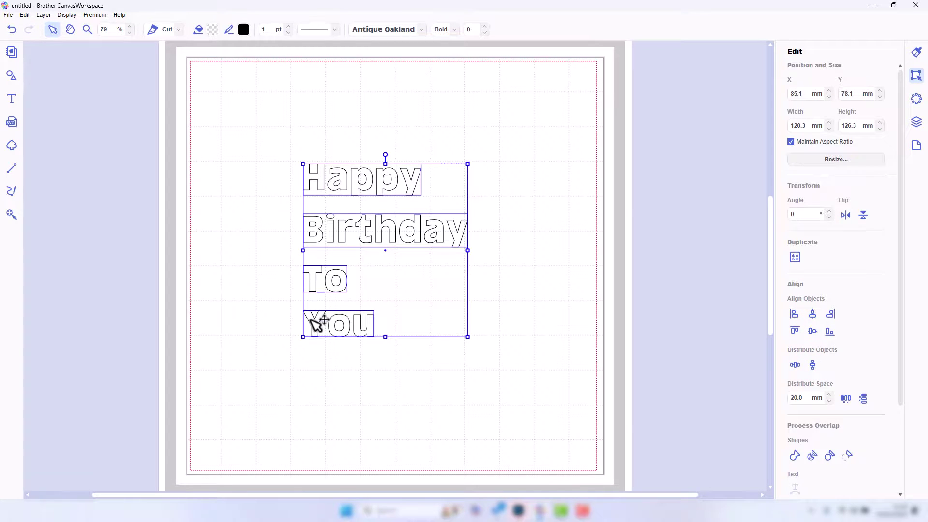
{"action": "left_click", "coordinate": [917, 122]}
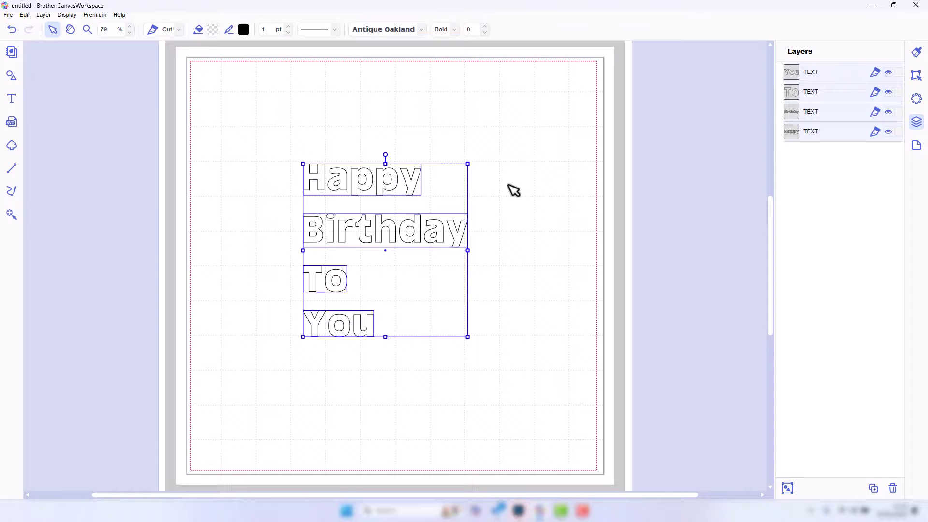
Re-enter the Happy text object's content as 'Happy'
{"action": "left_click", "coordinate": [545, 187]}
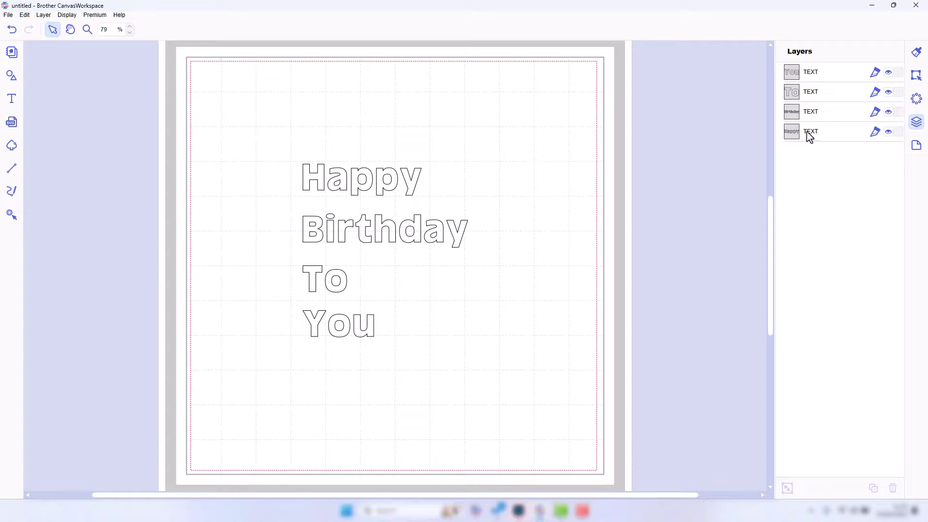
{"action": "left_click", "coordinate": [808, 133]}
{"action": "double_click", "coordinate": [387, 178]}
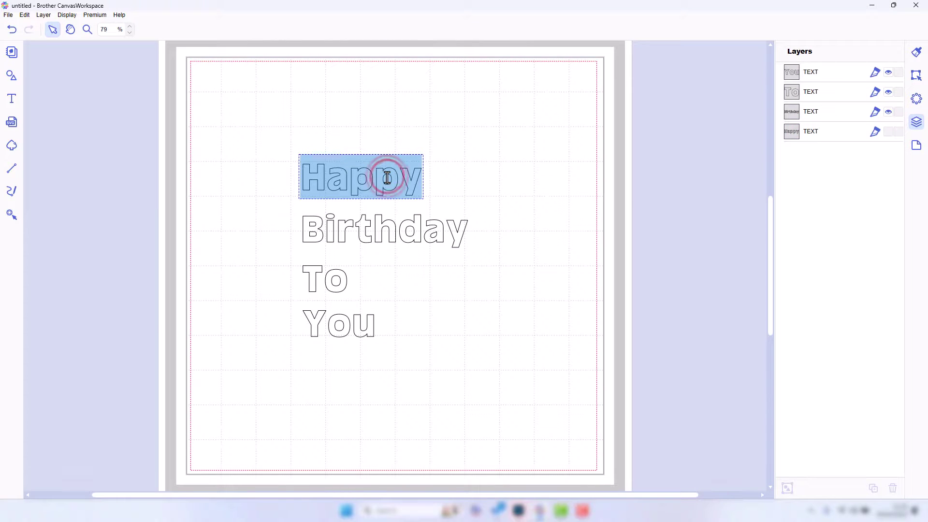
{"action": "type", "text": "Happy"}
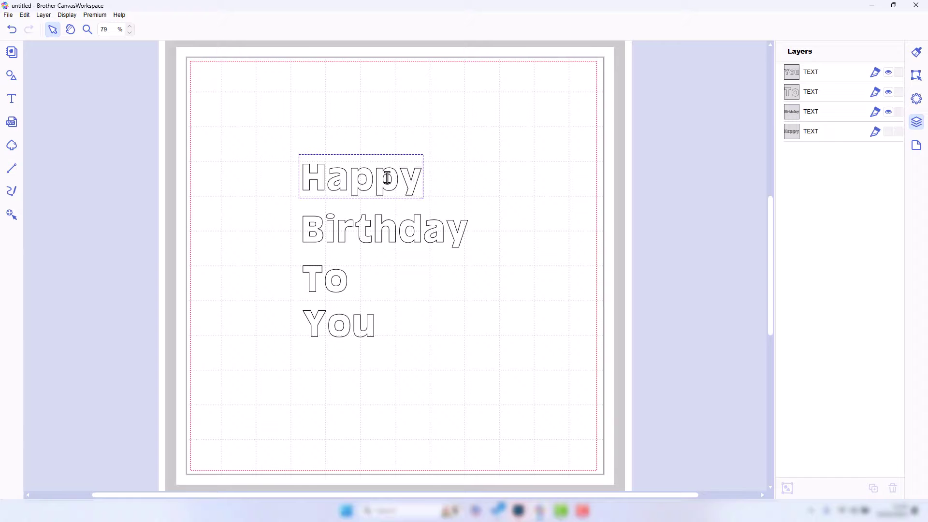
{"action": "key", "text": "Escape"}
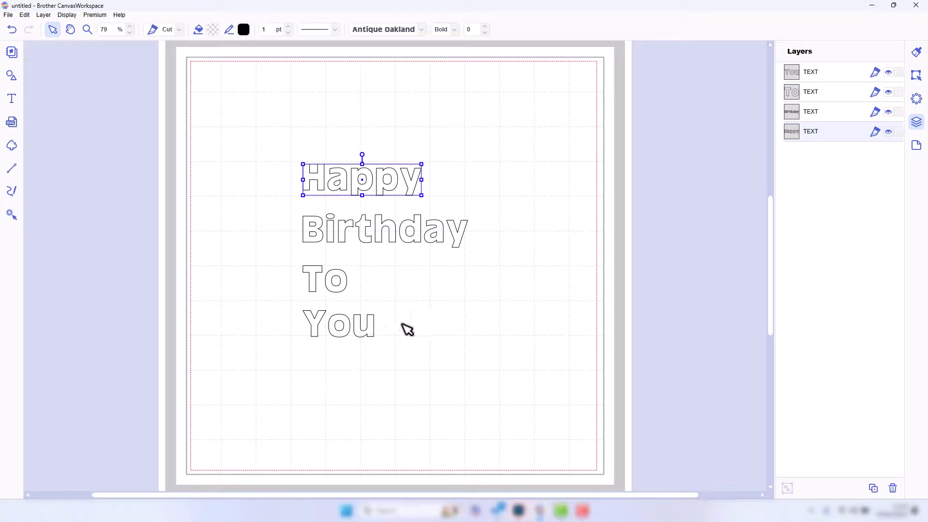
{"action": "left_click", "coordinate": [471, 320]}
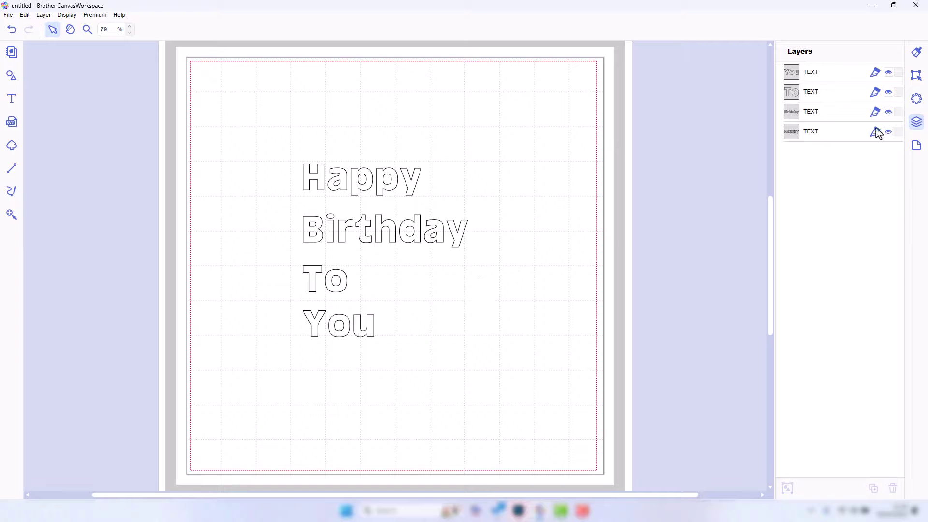
Group the four word layers with Ctrl+G, shrink the group slightly and nudge it right
{"action": "left_click", "coordinate": [825, 72]}
{"action": "left_click", "coordinate": [827, 132], "text": "shift"}
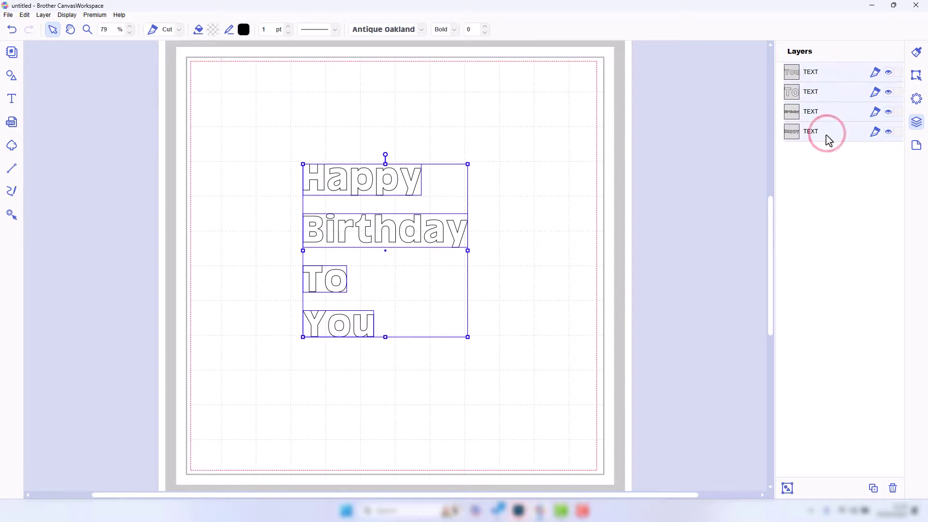
{"action": "key", "text": "ctrl+g"}
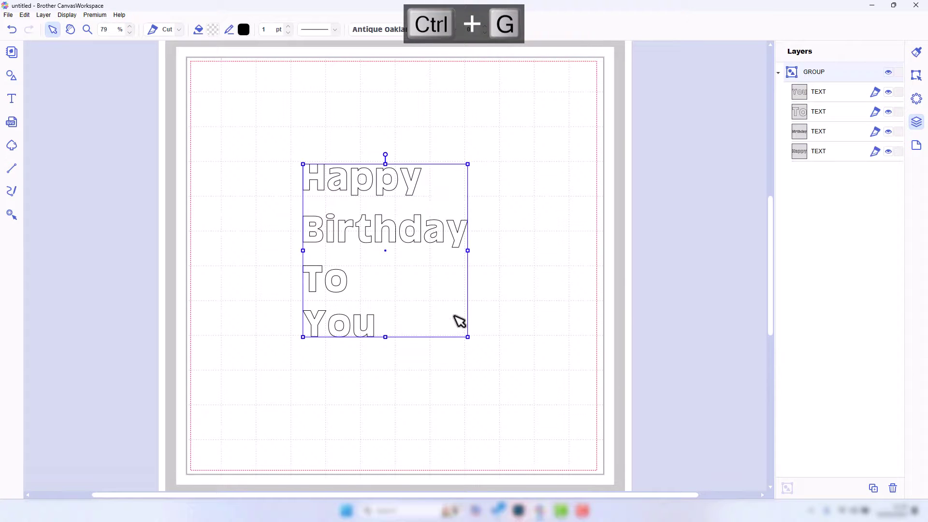
{"action": "left_click_drag", "start_coordinate": [467, 337], "coordinate": [439, 318]}
{"action": "mouse_move", "coordinate": [419, 223]}
{"action": "left_mouse_down"}
{"action": "mouse_move", "coordinate": [473, 225]}
{"action": "mouse_move", "coordinate": [423, 223]}
{"action": "left_mouse_up"}
{"action": "left_click", "coordinate": [473, 230]}
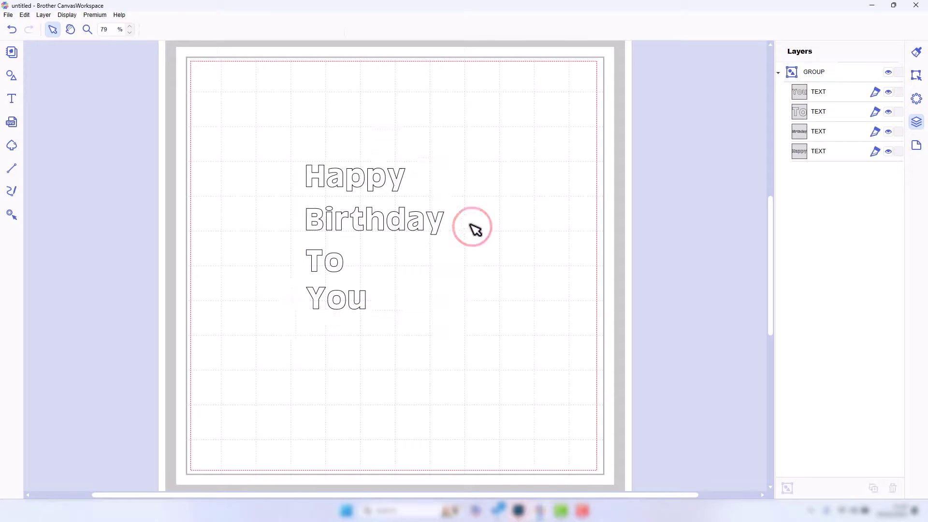